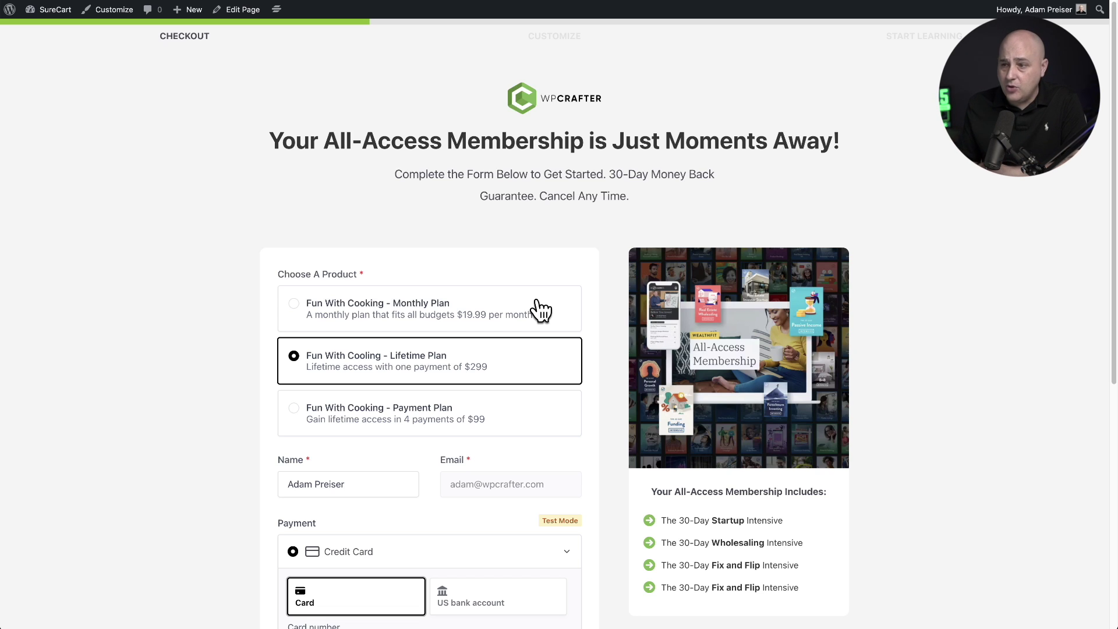
- Preview the US bank account payment option on the checkout form, then switch back to Card
scroll(607, 291, down, 4)
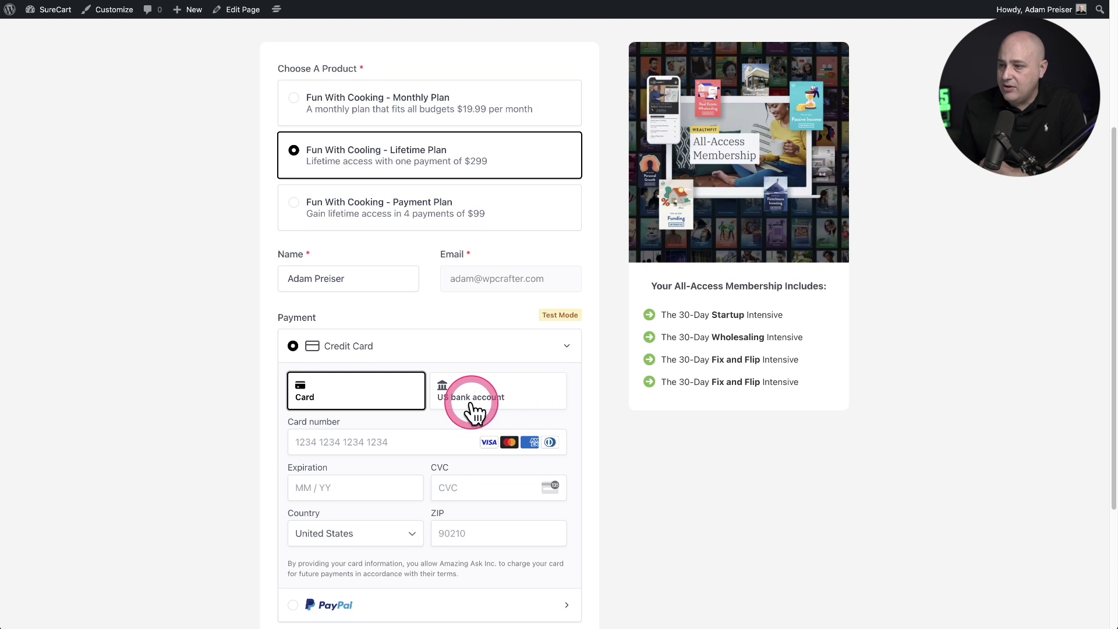
click(515, 393)
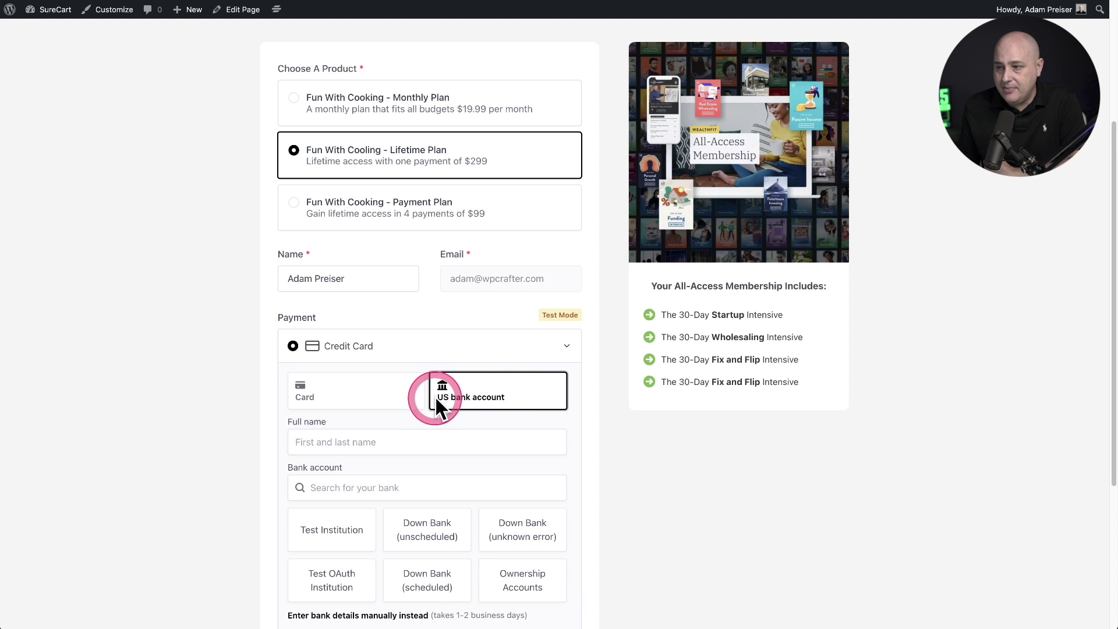
click(369, 396)
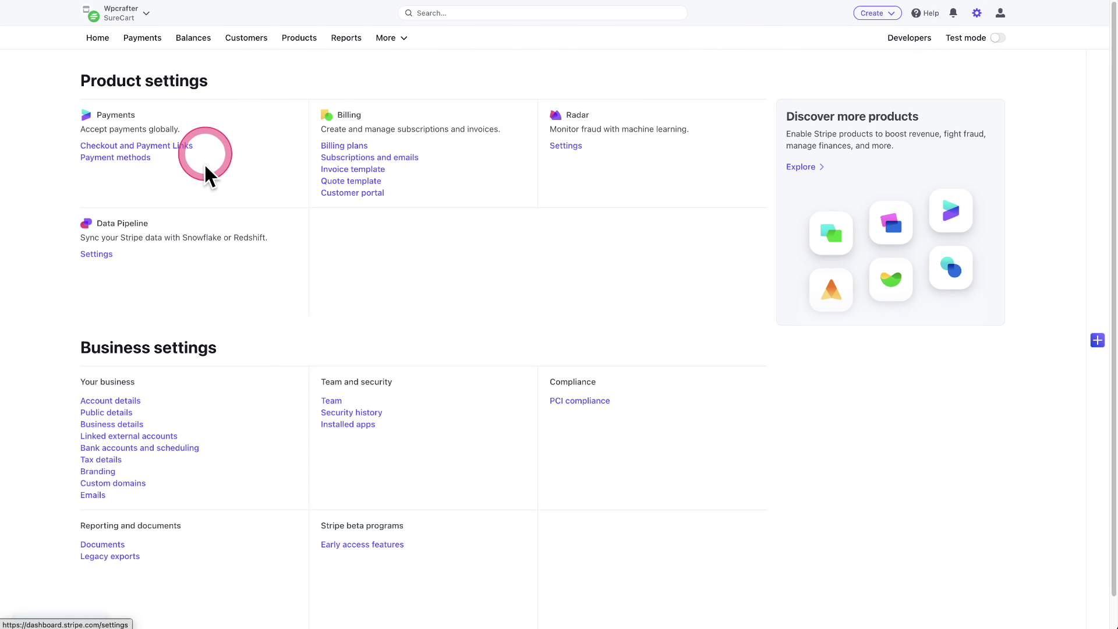
- Open Stripe's Payment methods settings and review down to Bank debits, where ACH Direct Debit is on
click(108, 158)
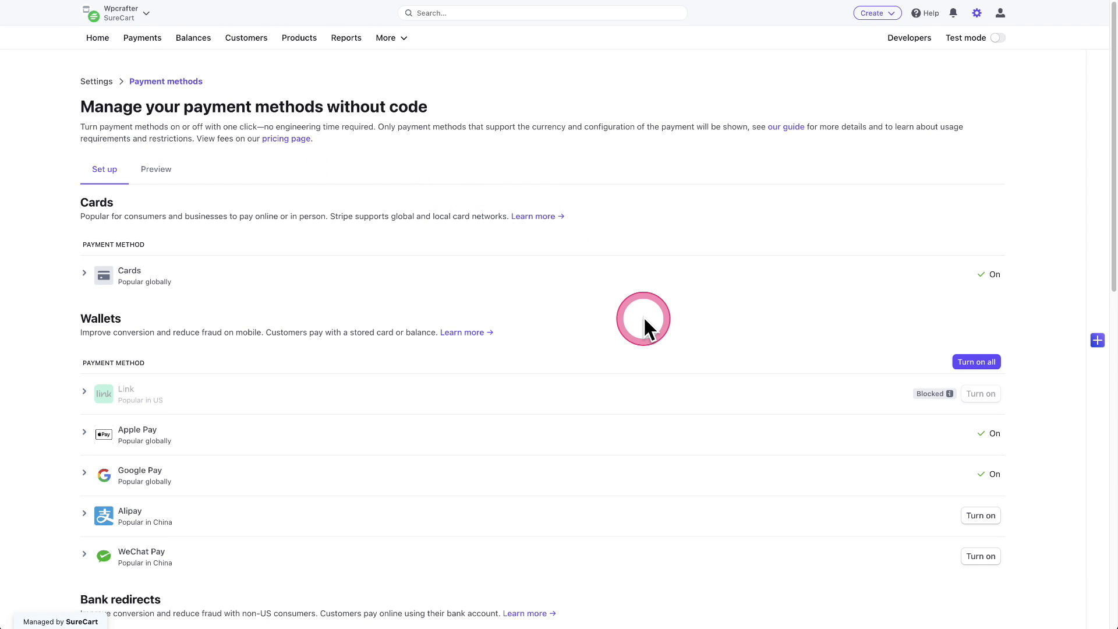
scroll(644, 319, down, 3)
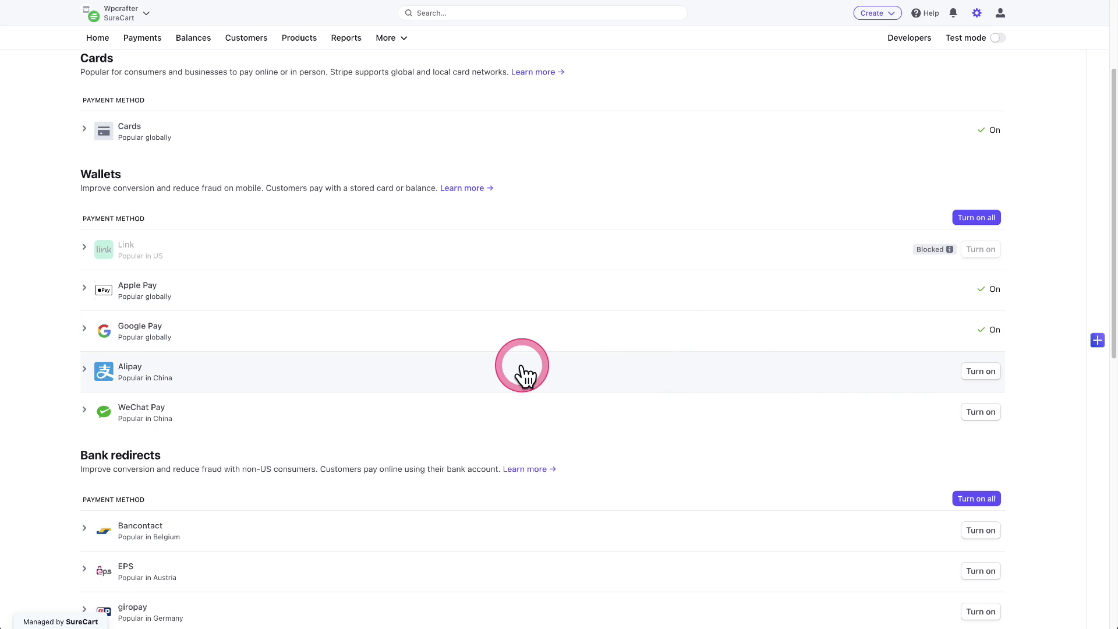
scroll(523, 288, down, 4)
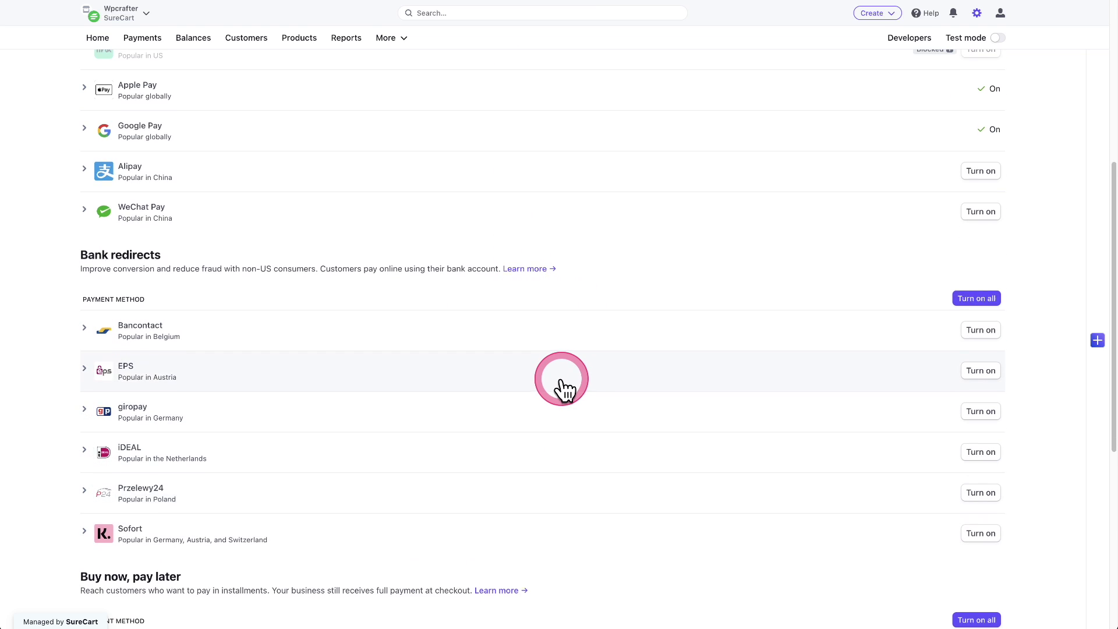
scroll(562, 386, down, 2)
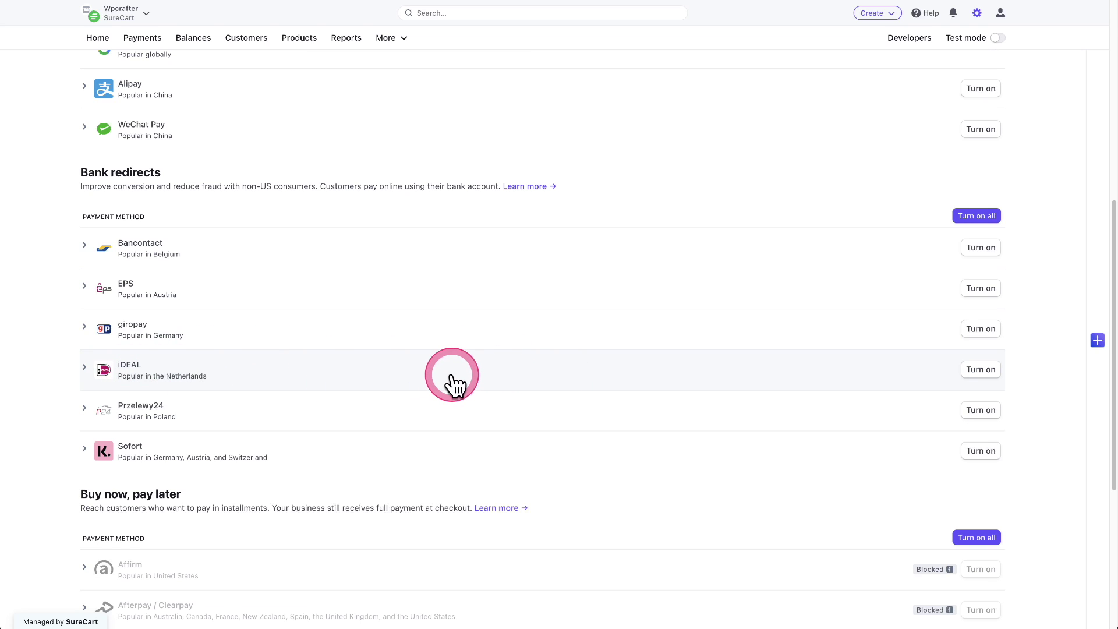
scroll(454, 384, down, 1)
scroll(454, 384, down, 5)
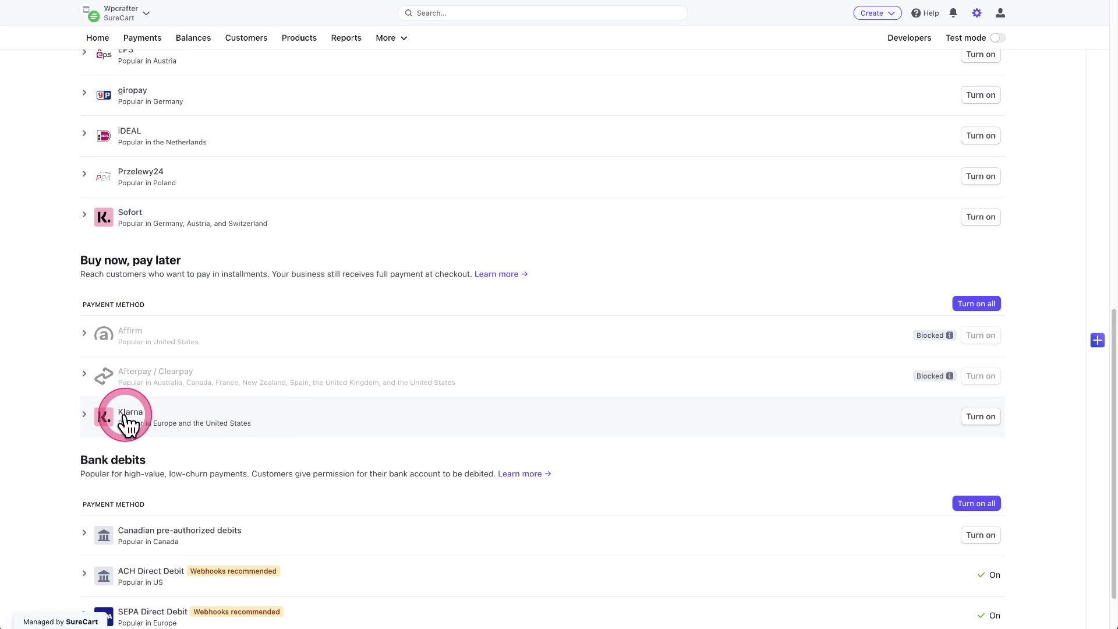
scroll(489, 402, down, 1)
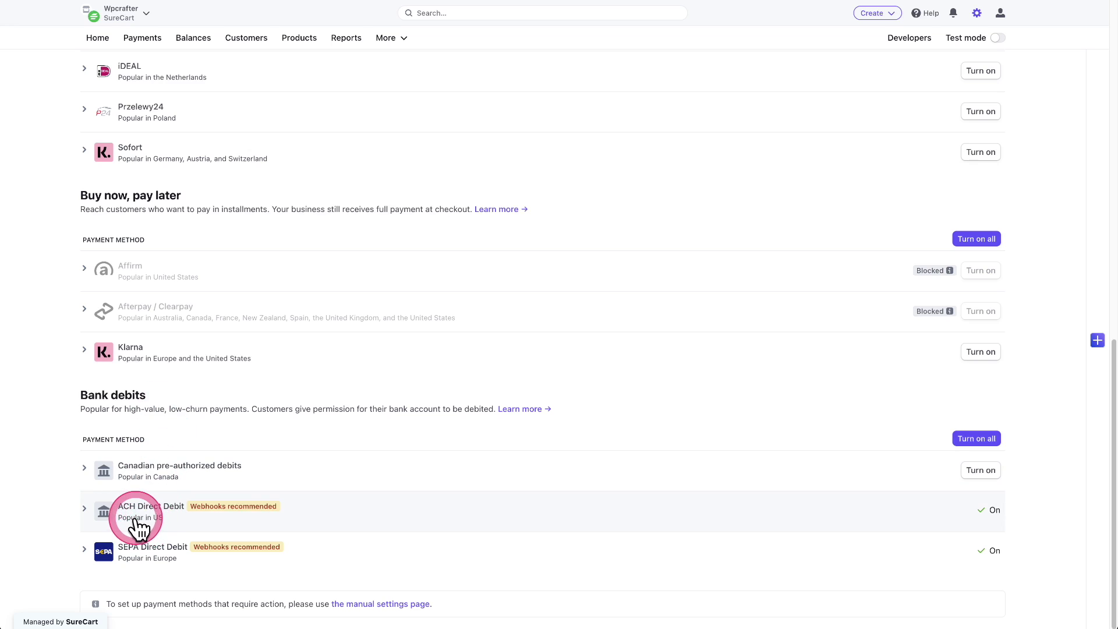
click(165, 515)
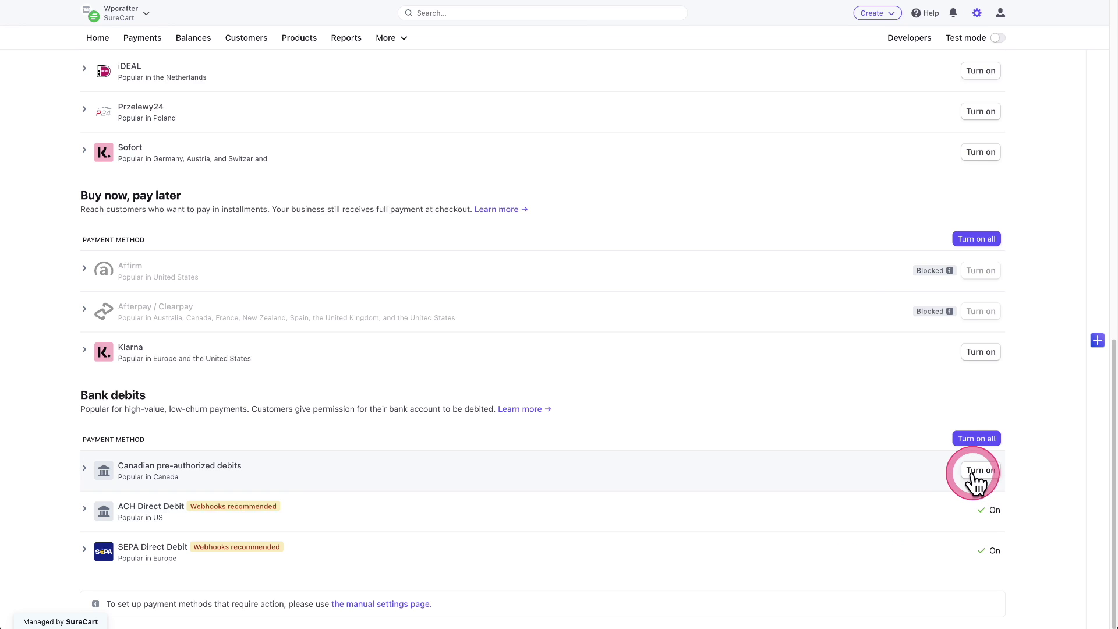
scroll(833, 488, up, 8)
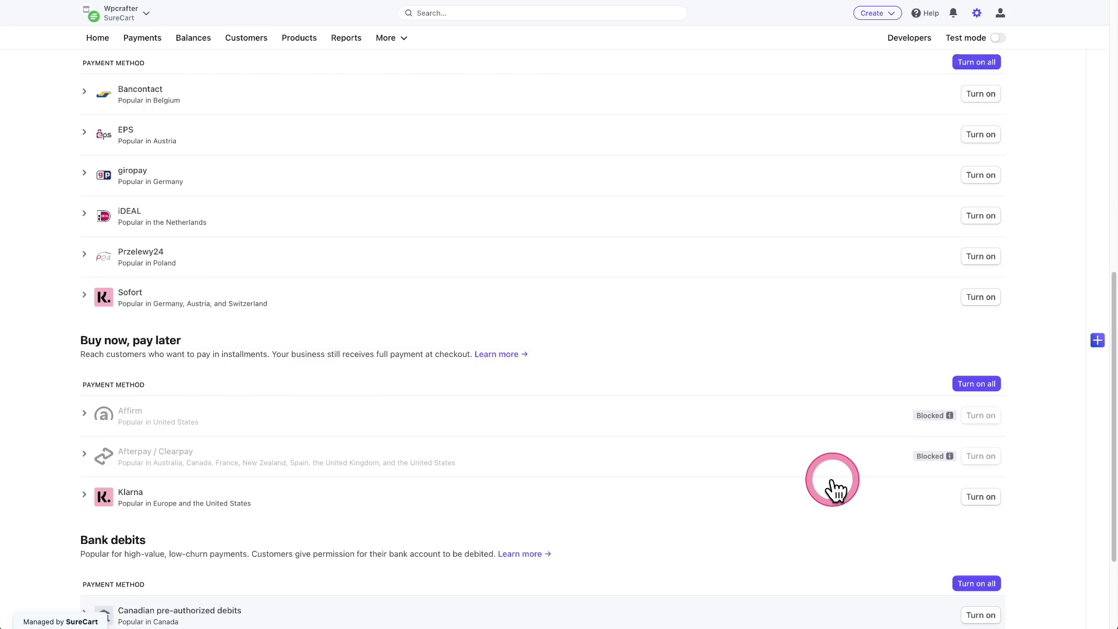
scroll(832, 481, down, 8)
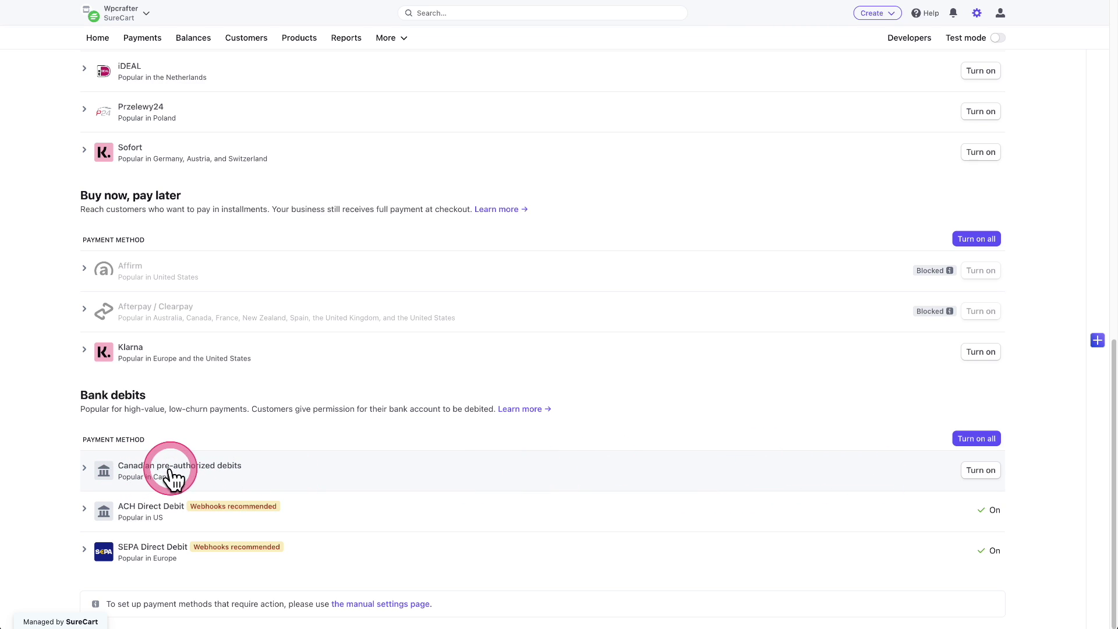
- Turn on Canadian pre-authorized debits, confirming past the webhooks recommendation
click(982, 473)
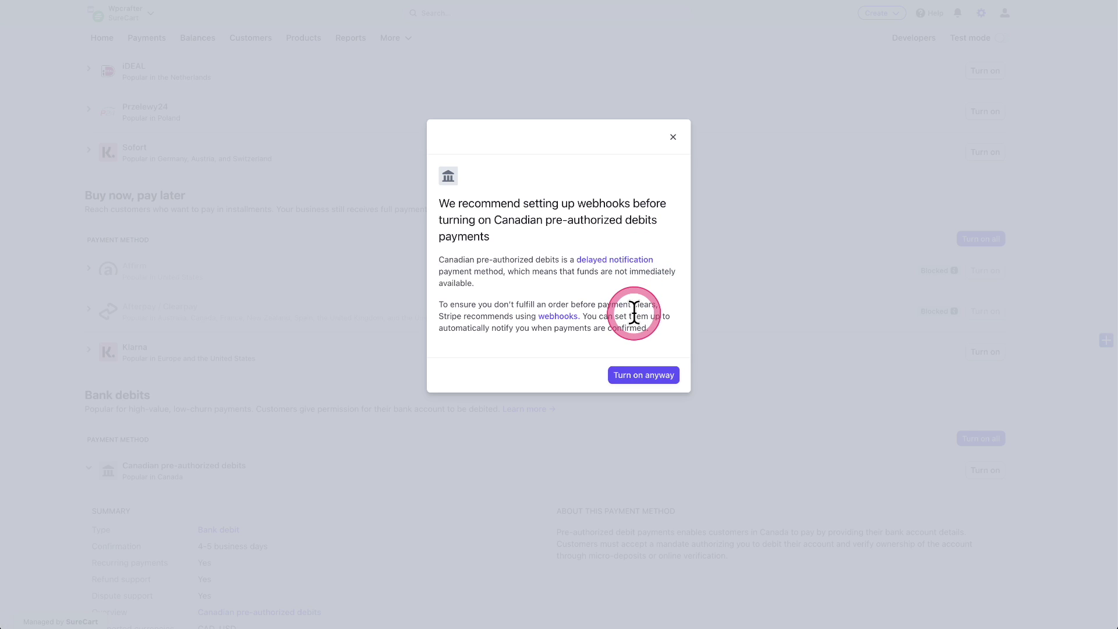
drag(558, 273, 625, 284)
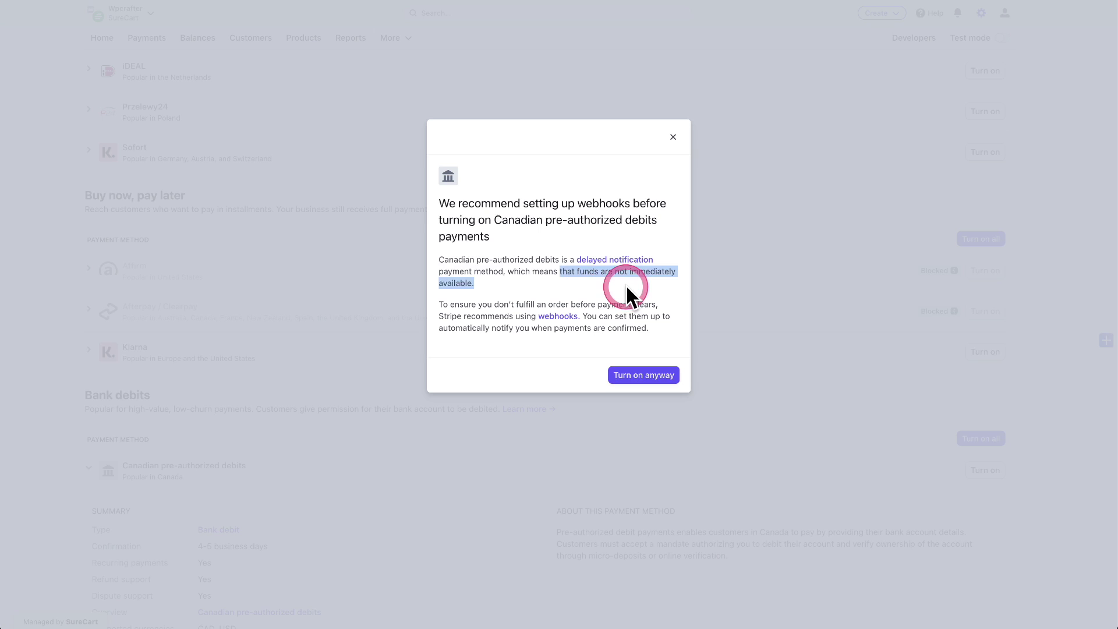
click(638, 294)
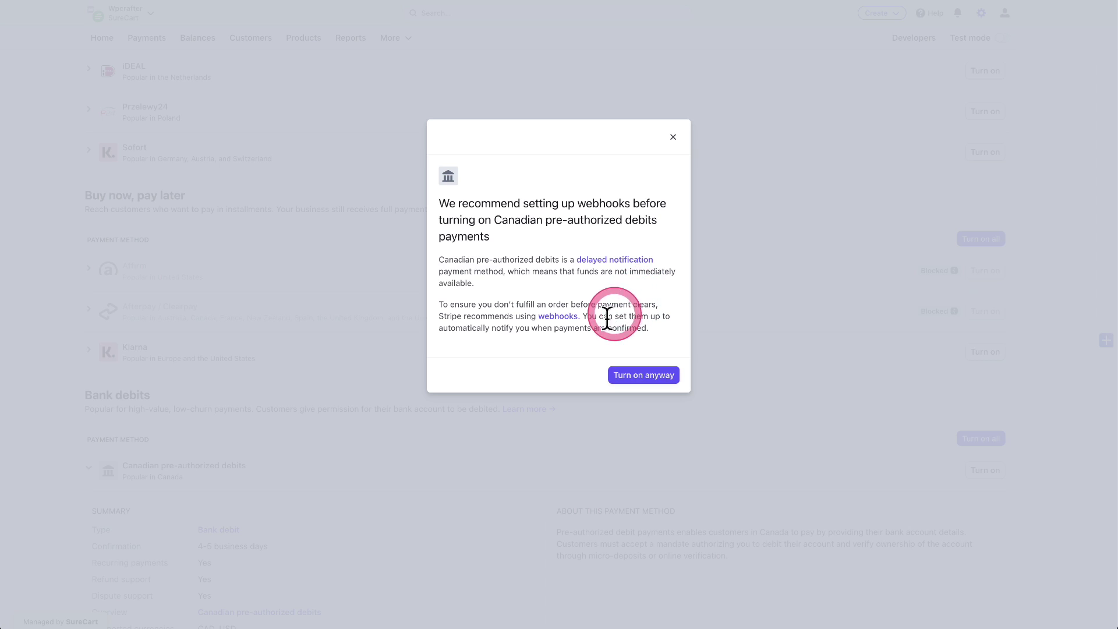
drag(439, 304, 590, 314)
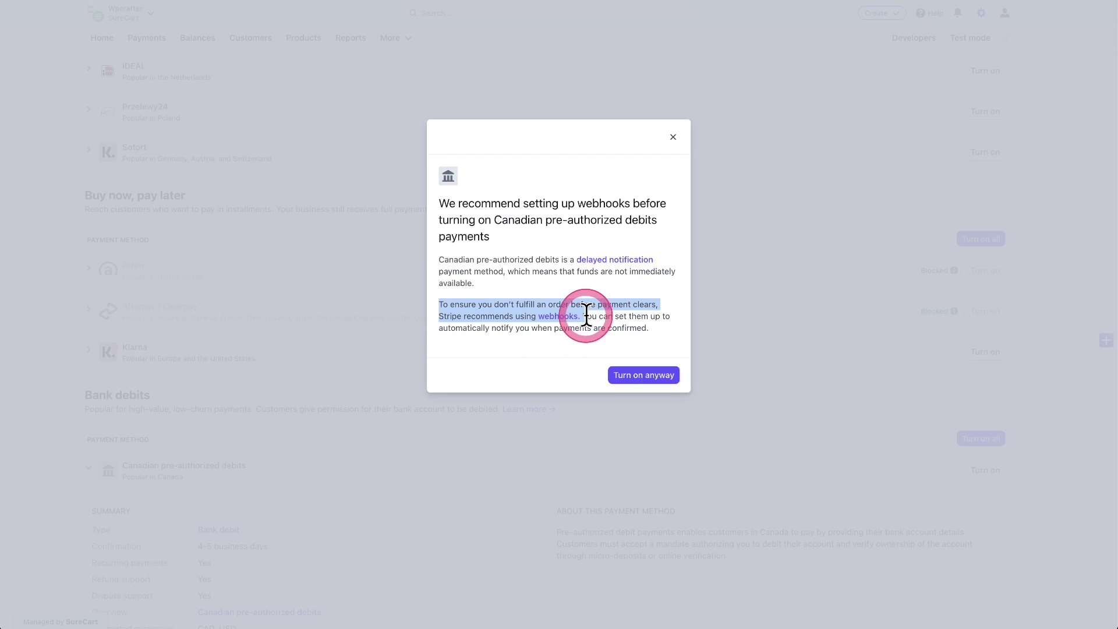
click(607, 317)
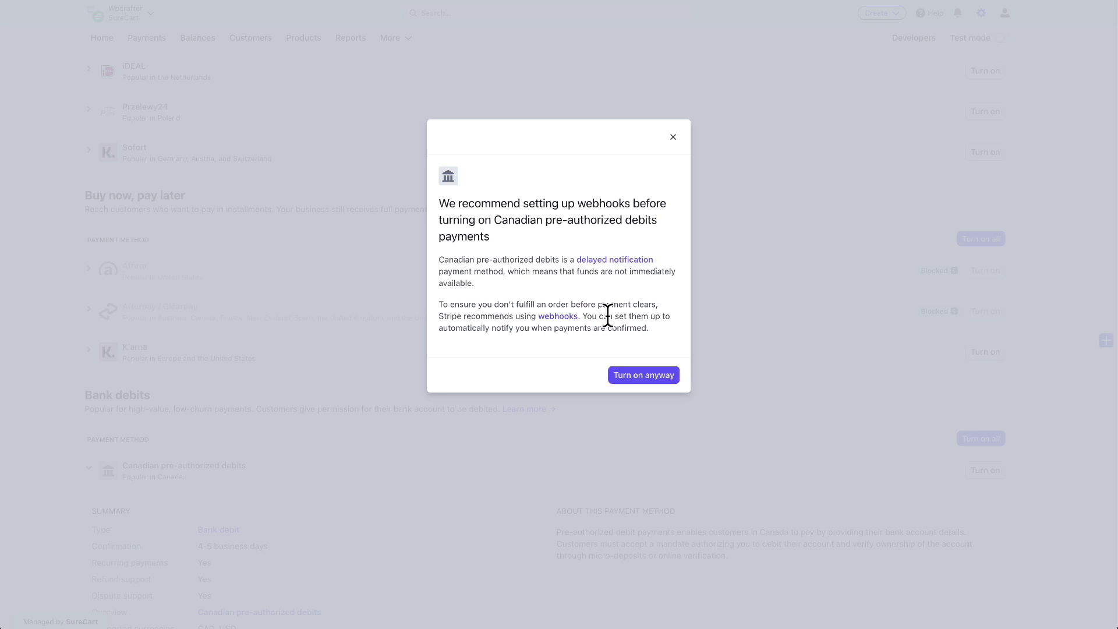
click(608, 316)
click(632, 377)
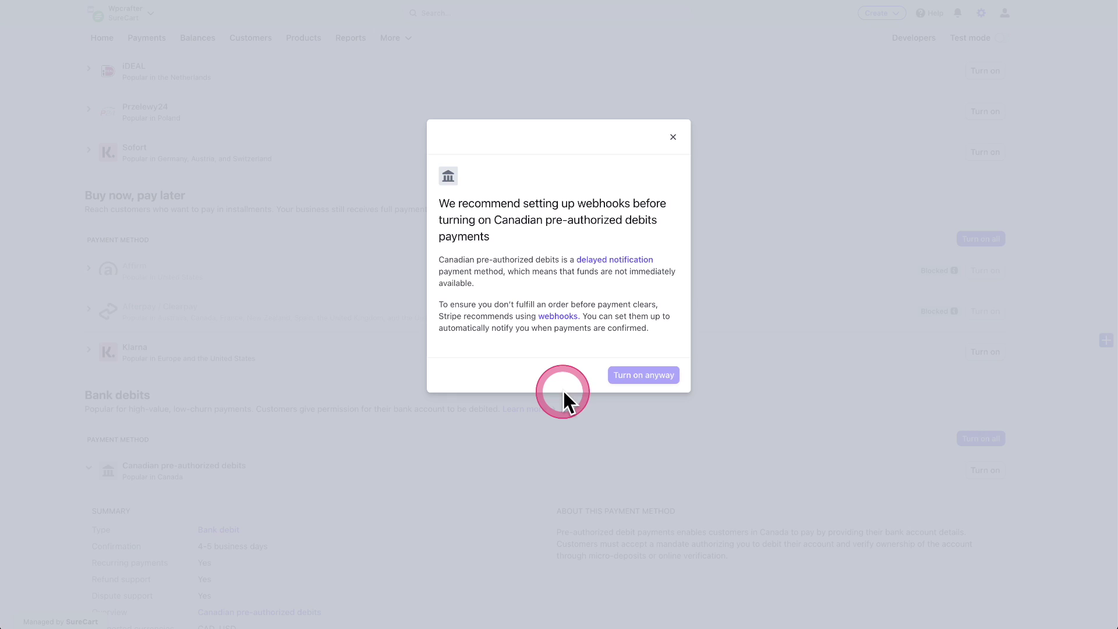
- Expand the Canadian pre-authorized debits and ACH Direct Debit rows to review their details
scroll(562, 383, down, 3)
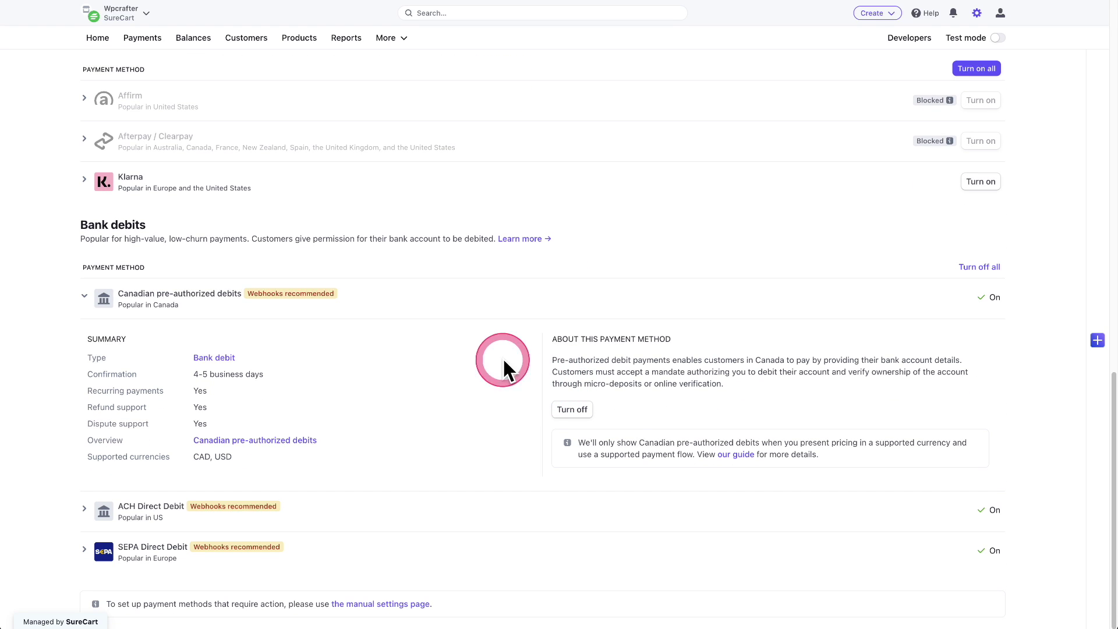
mouse_move(258, 306)
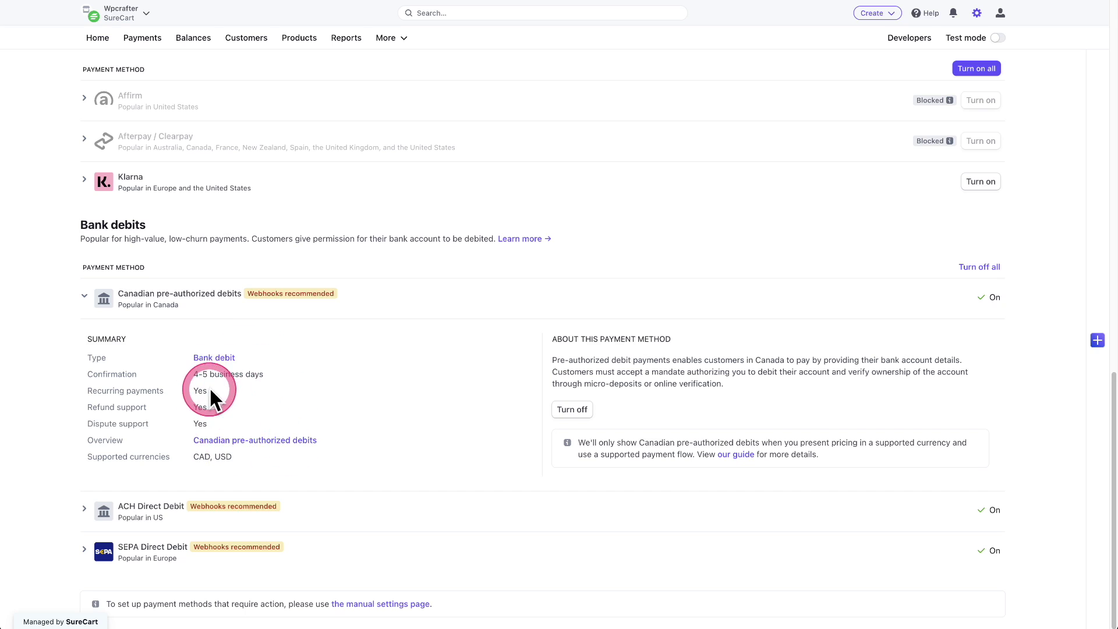
click(83, 297)
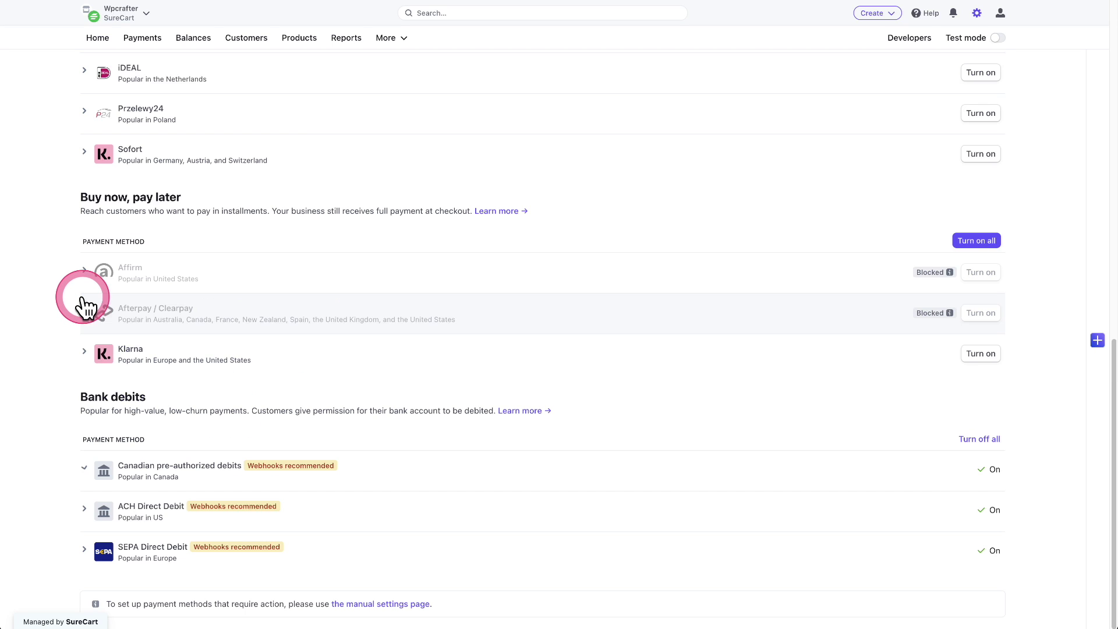
click(87, 466)
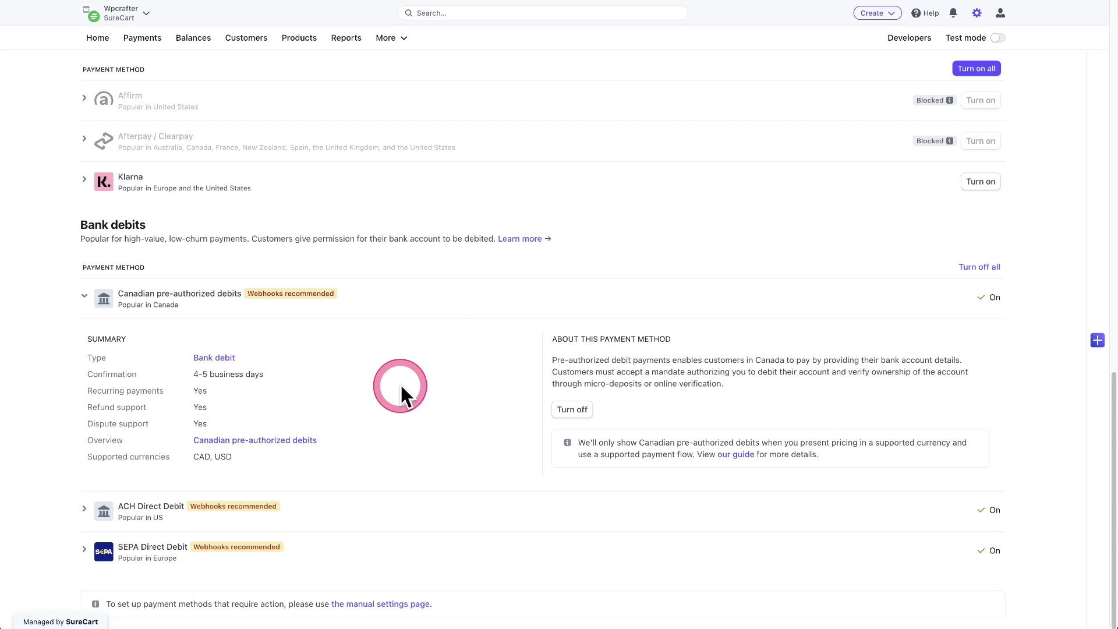
click(82, 508)
scroll(449, 382, down, 3)
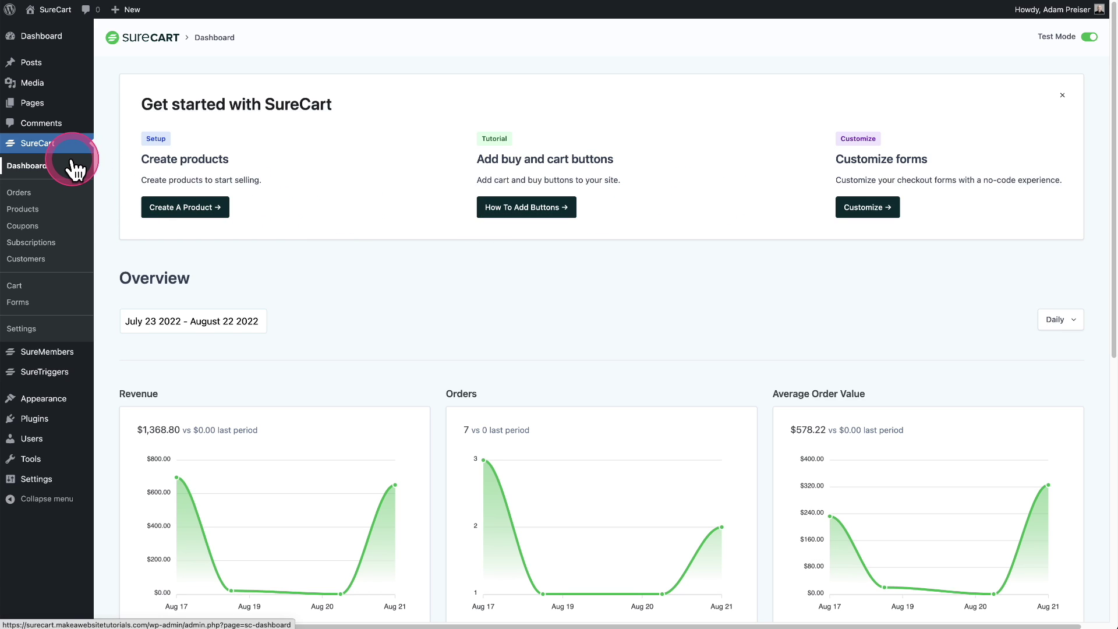
- Switch on 'Use the Stripe Payment Element' under Beta Features in SureCart Settings > Advanced
click(26, 329)
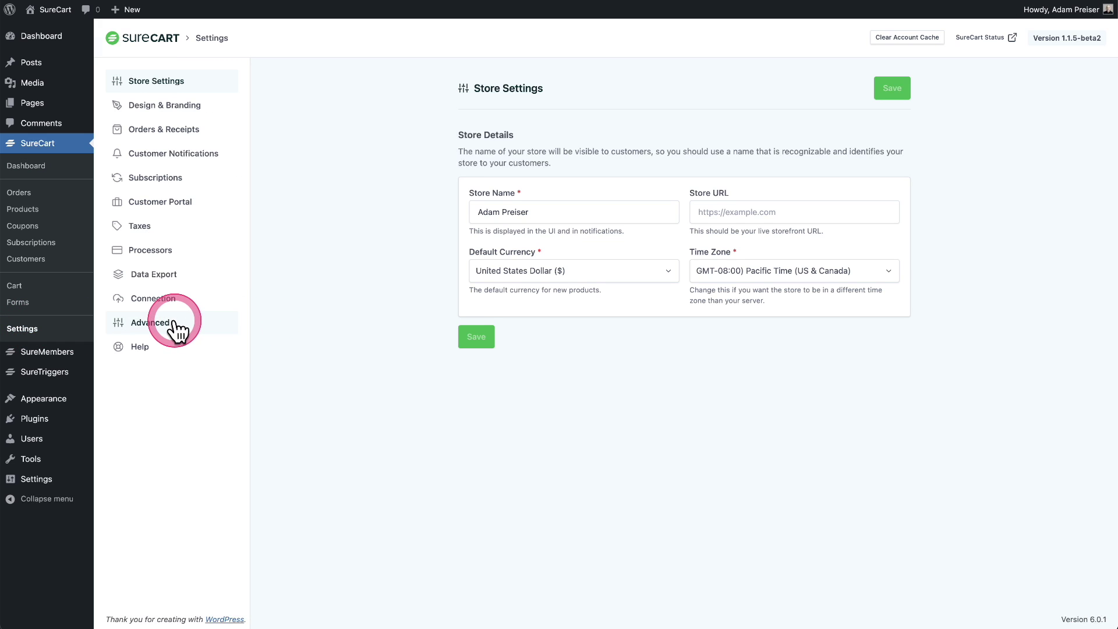
click(175, 326)
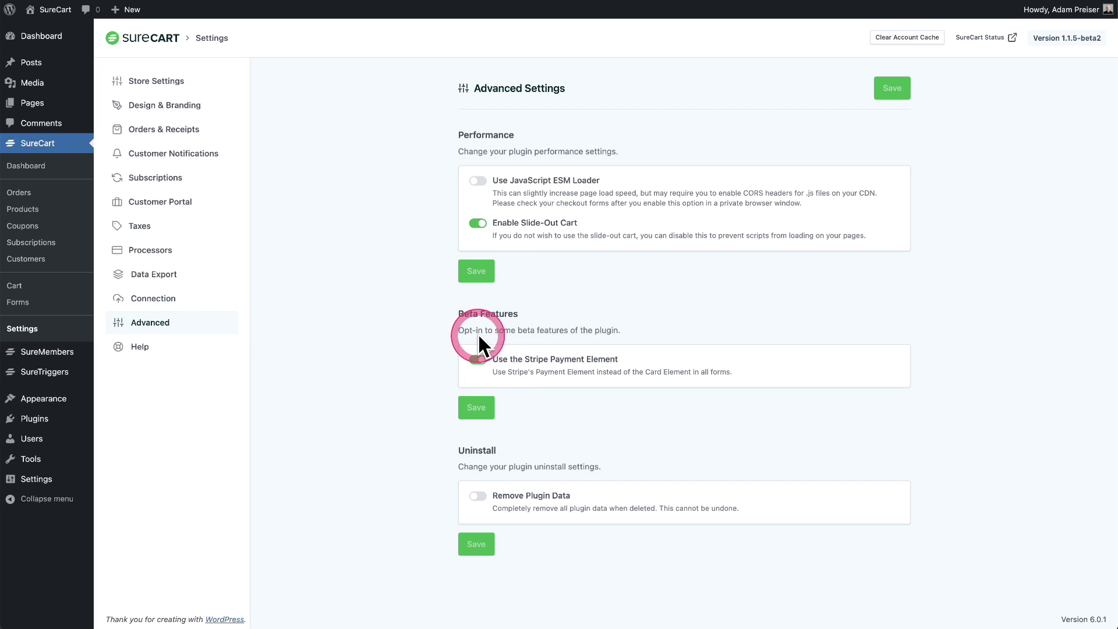
click(478, 359)
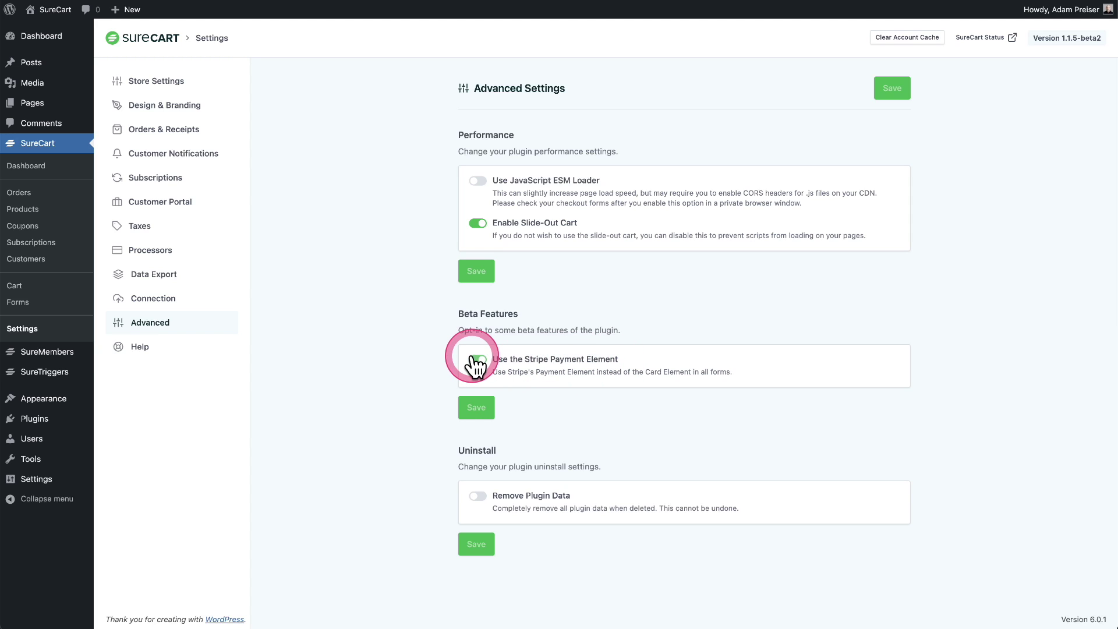
click(472, 410)
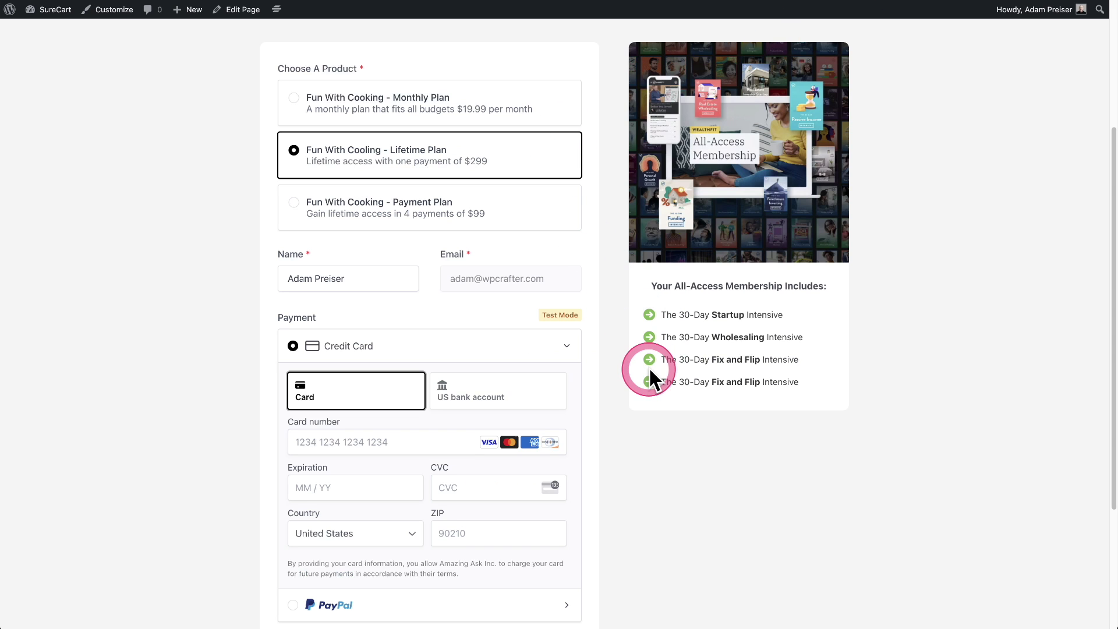
- On the $299 Lifetime Plan checkout, try the US bank account and Card payment tabs
scroll(645, 378, down, 2)
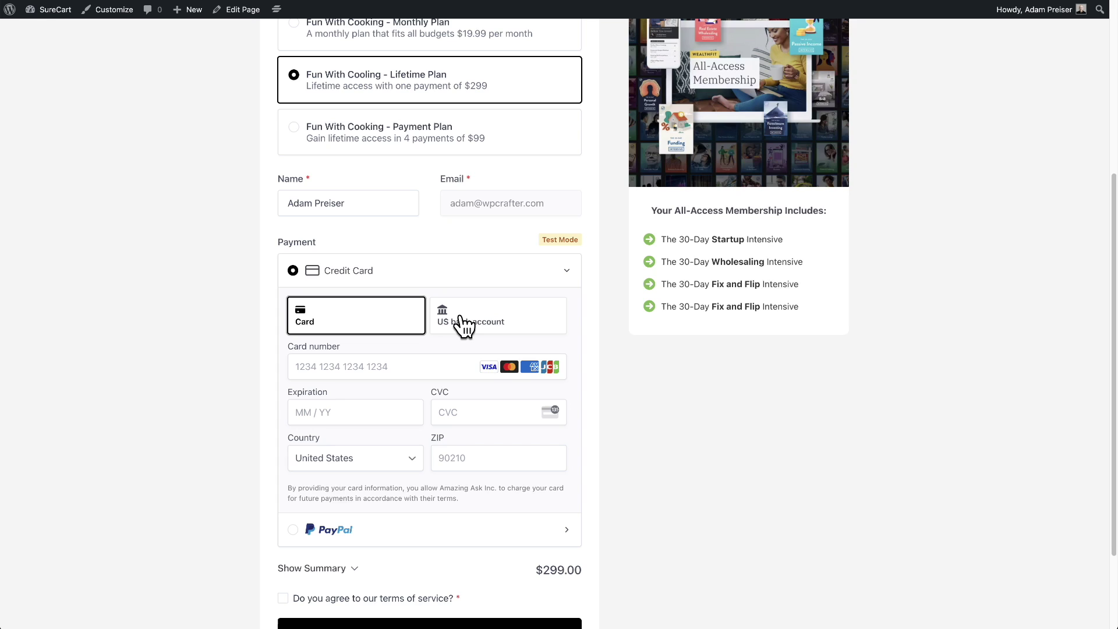
click(454, 327)
click(372, 317)
click(460, 327)
click(459, 323)
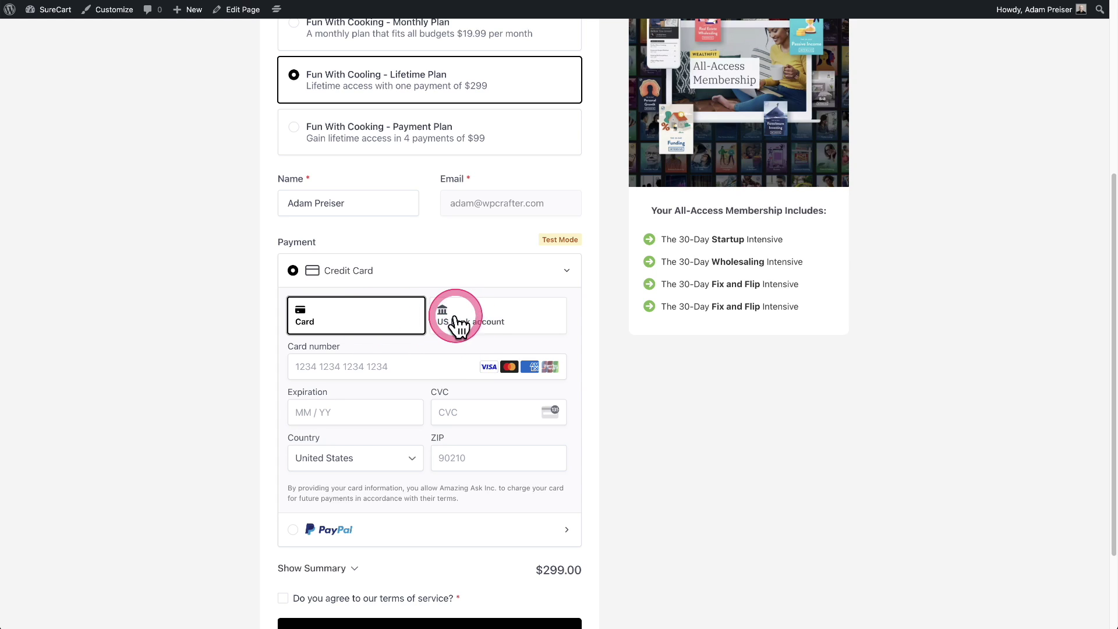
click(601, 324)
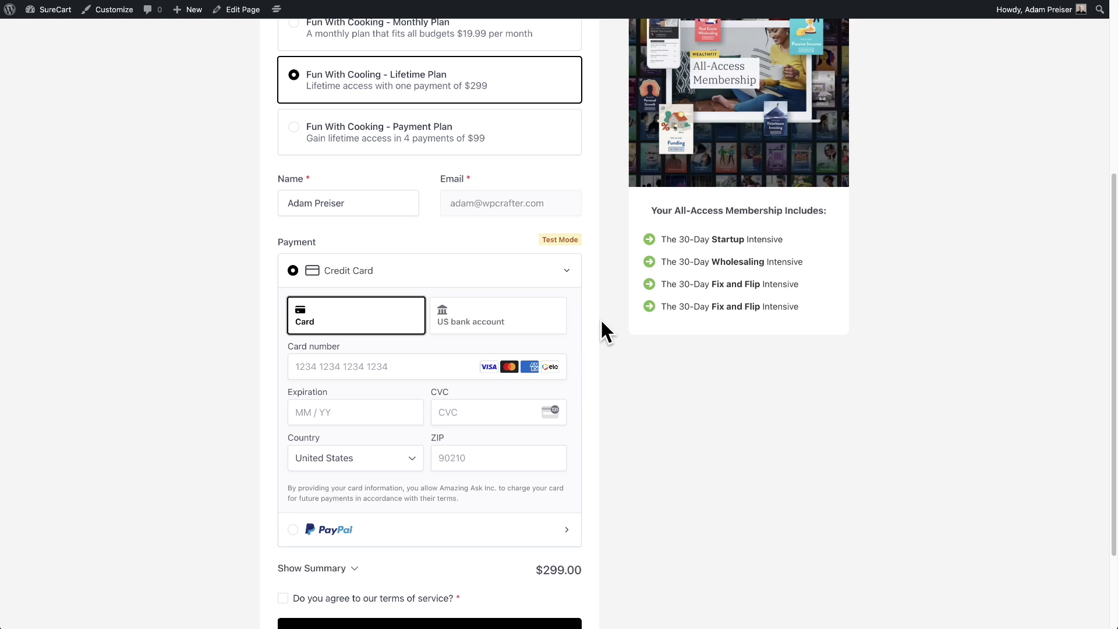
- Open the Donation checkout, choose $20, and switch payment to US bank account
click(238, 174)
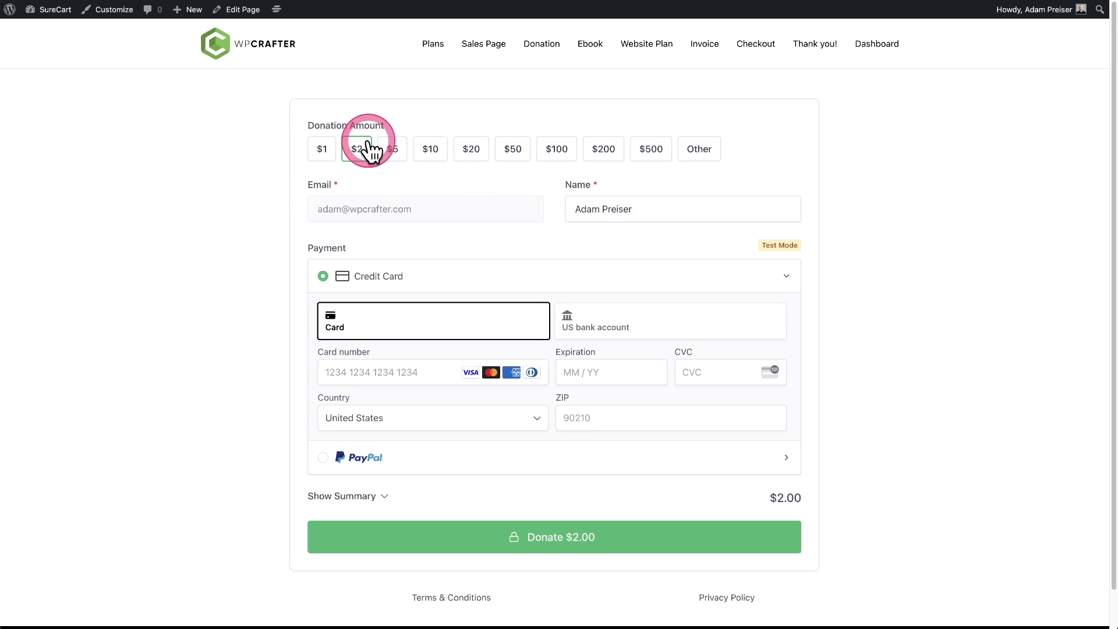
click(474, 152)
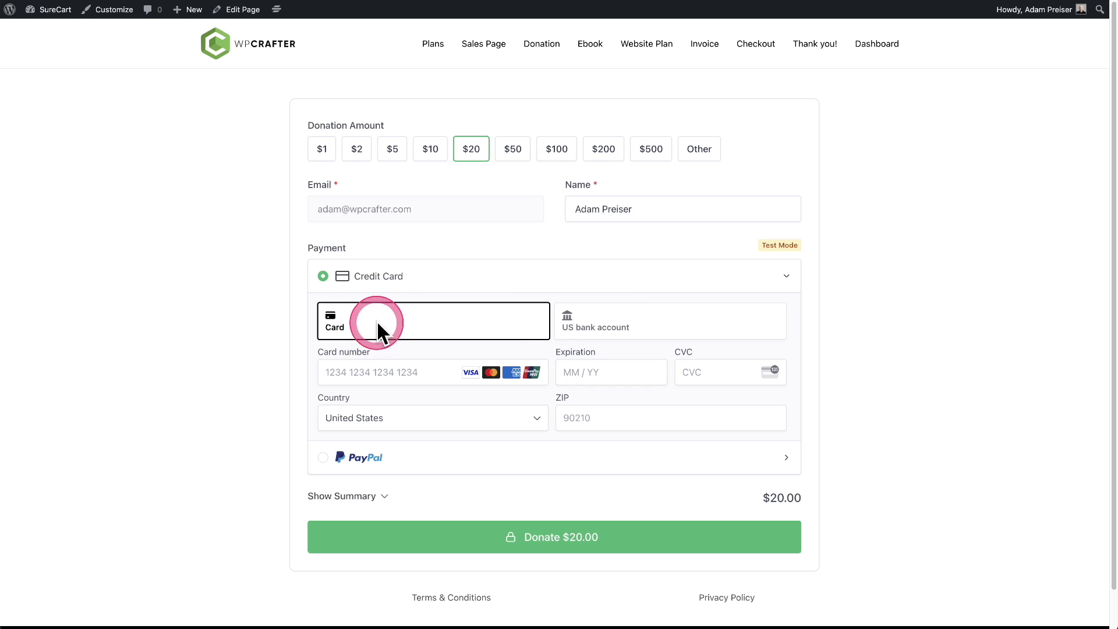
click(619, 327)
click(623, 327)
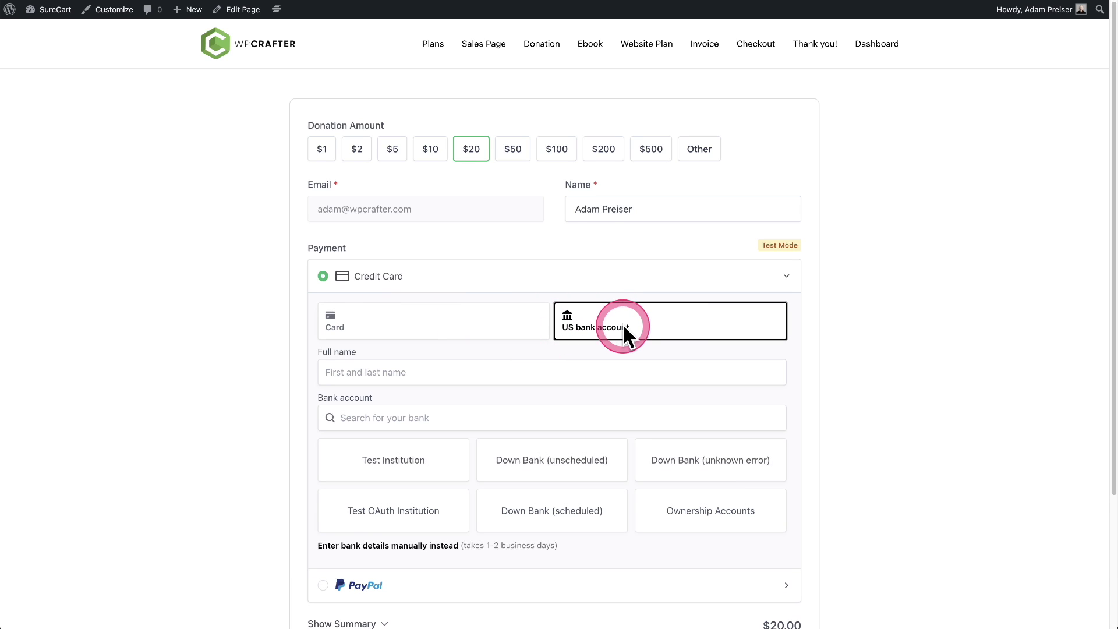